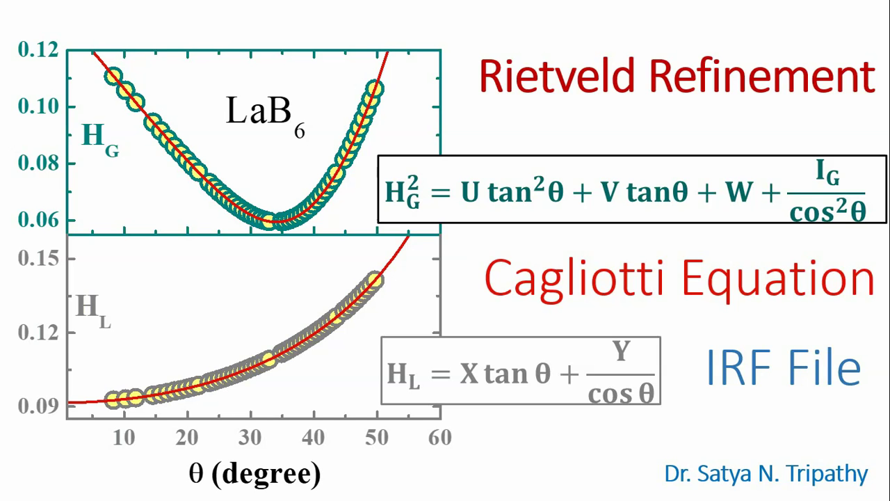
Exit the slide show to edit the Rietveld Refinement and Cagliotti Equation slide
key(Escape)
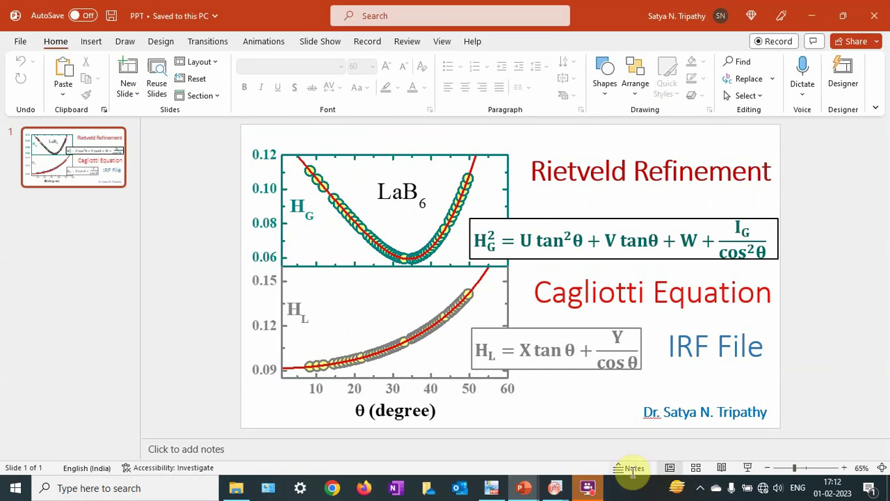
Review the Lab6 presentation, then bring up the OriginPro project with the peak fit
click(523, 488)
click(477, 439)
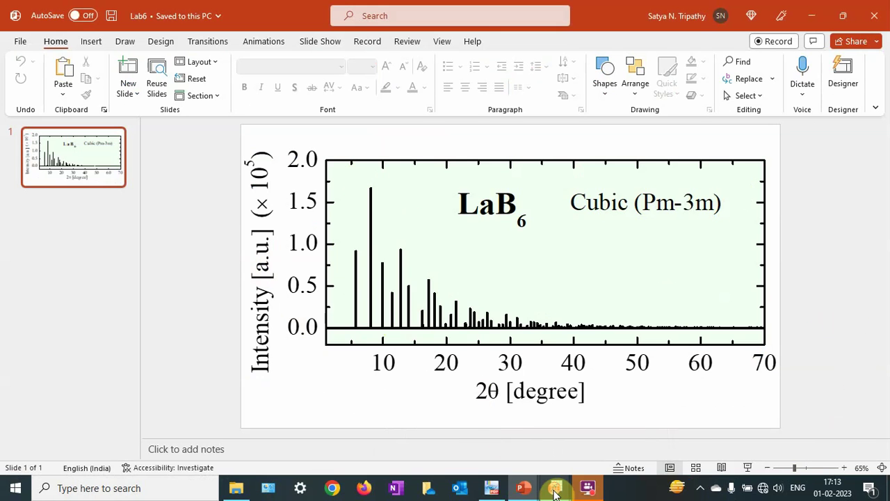
mouse_move(554, 488)
click(516, 454)
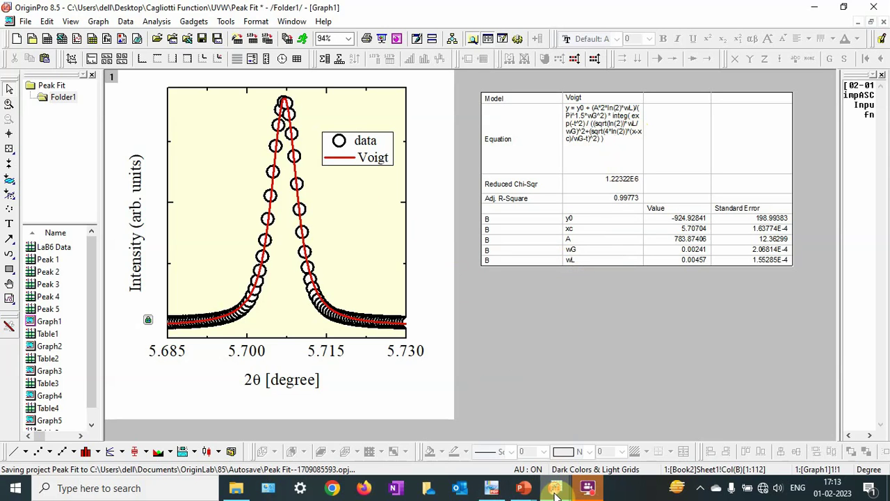
Return to the Lab6 slide, then switch to the untitled OriginPro workbook Book1
mouse_move(523, 489)
click(459, 435)
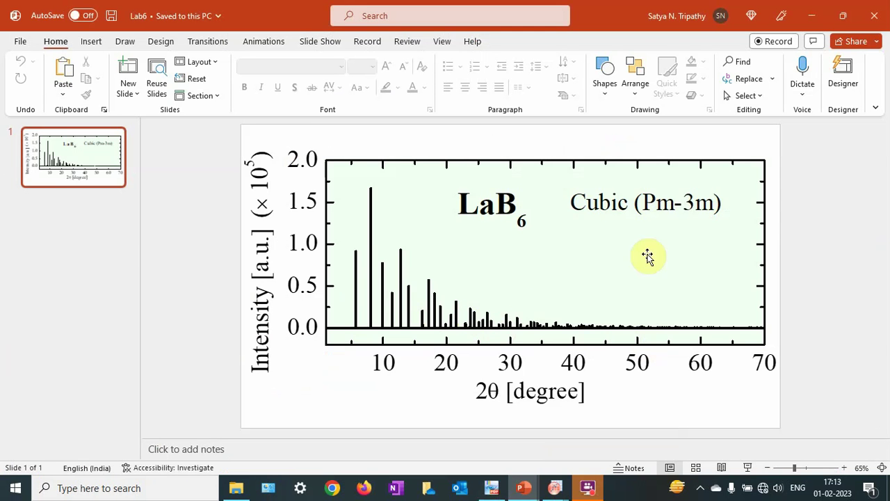
mouse_move(555, 487)
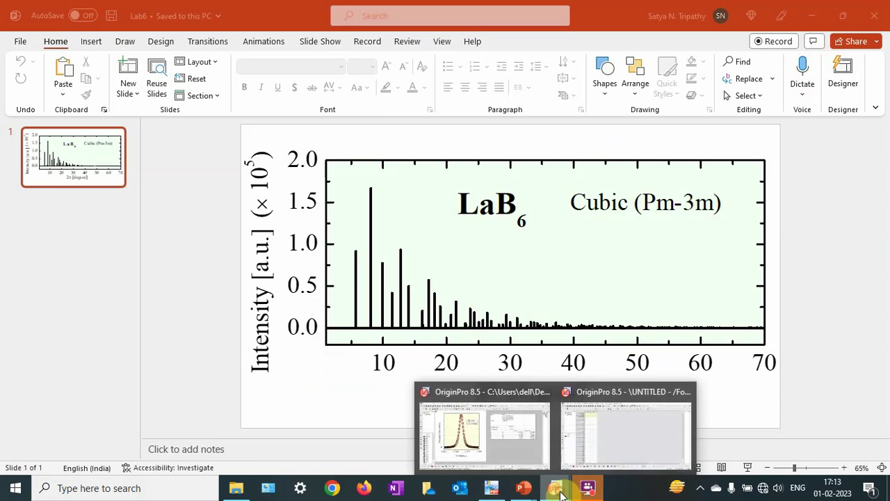
click(613, 442)
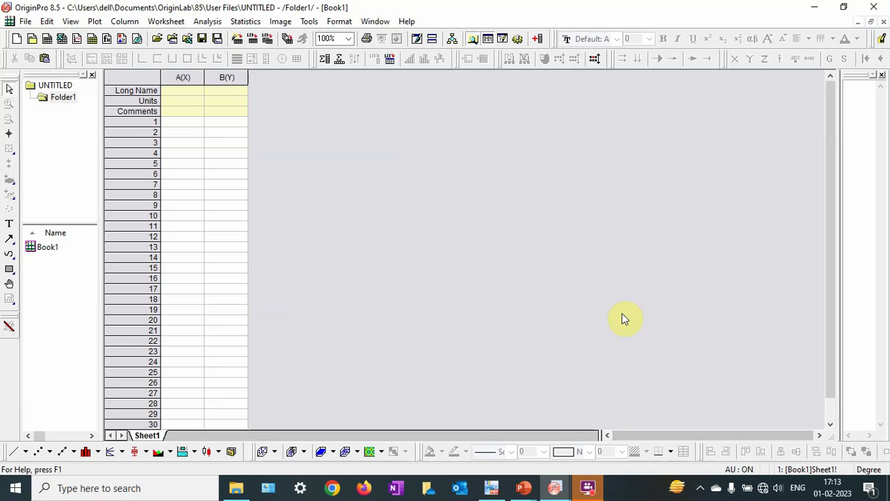
Import Results.txt as single ASCII, giving Two Theta, HG and HL columns
click(25, 21)
mouse_move(86, 246)
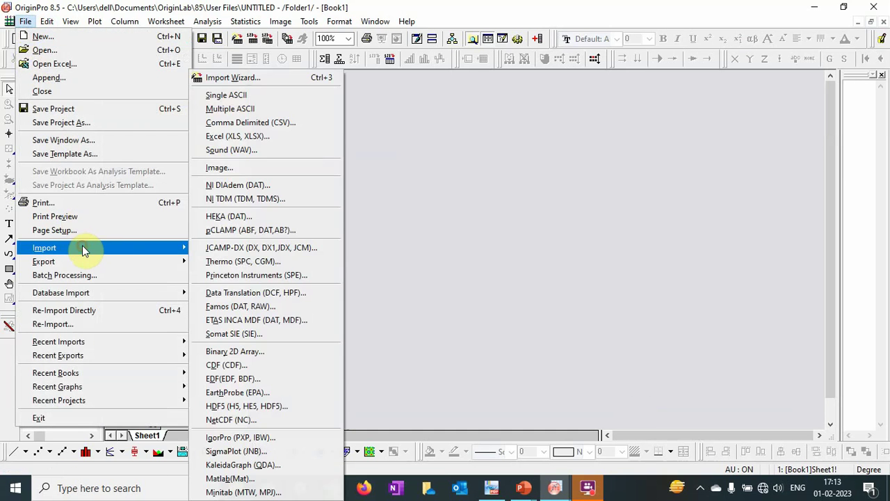
click(258, 92)
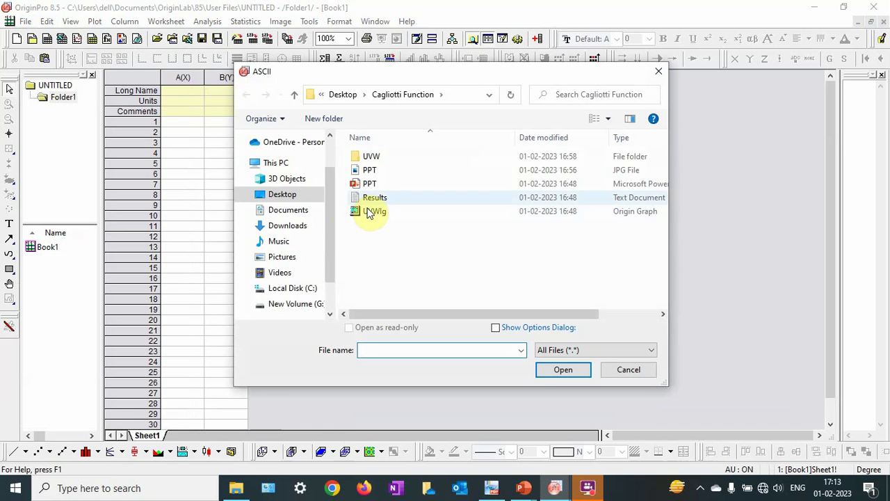
double_click(374, 200)
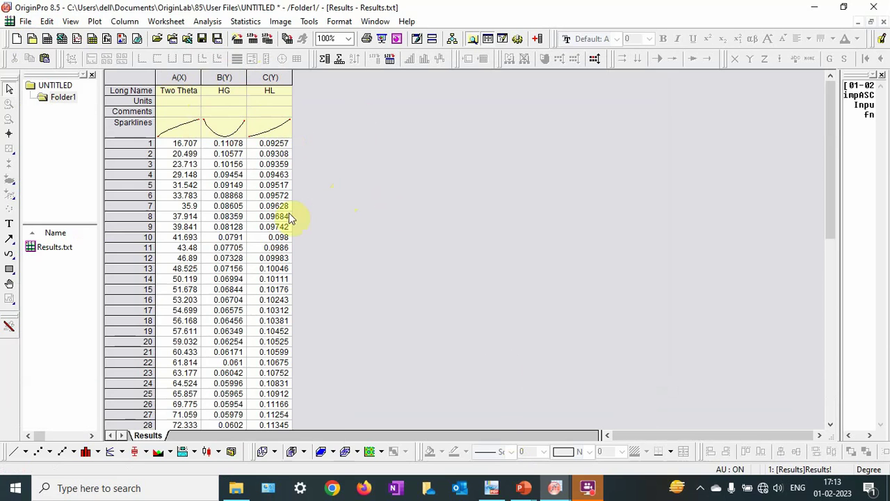
click(178, 77)
Set column A's values to Col(Two Theta)/2 to convert to theta
right_click(185, 77)
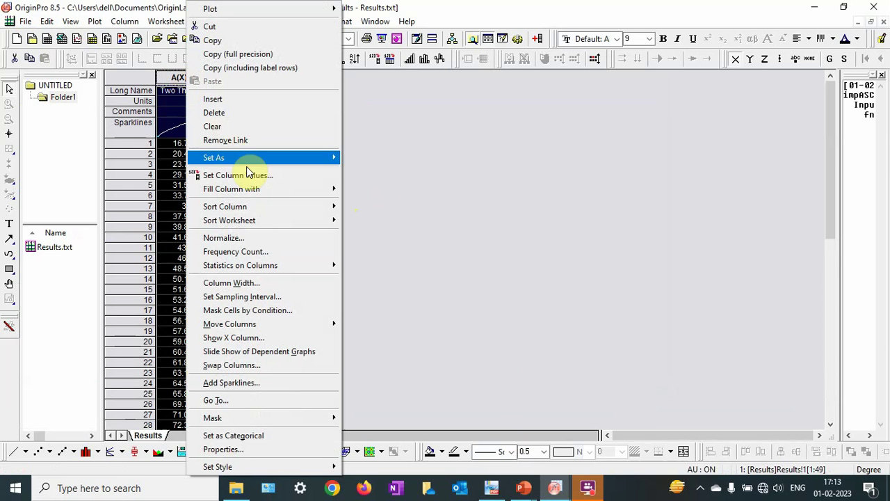
mouse_move(255, 163)
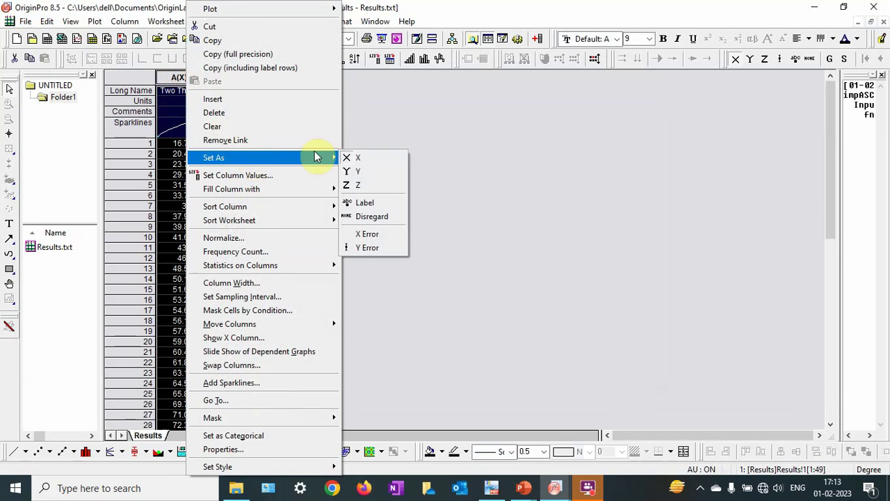
click(292, 175)
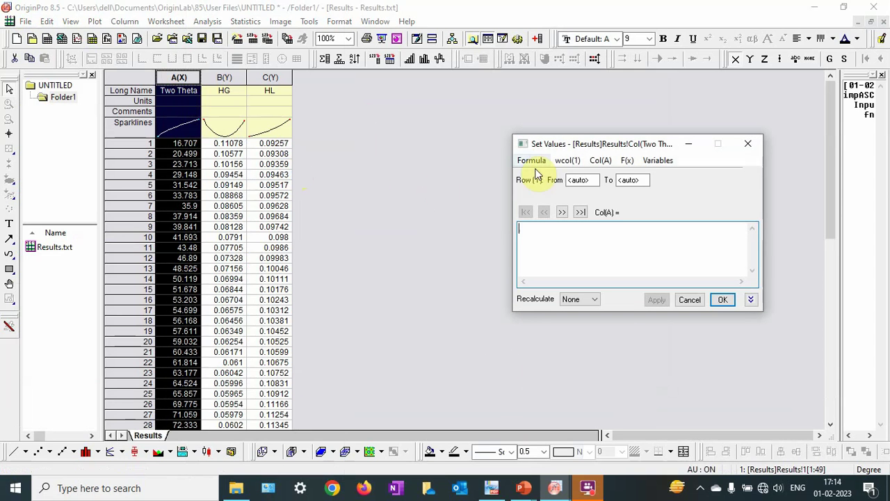
click(603, 160)
click(616, 175)
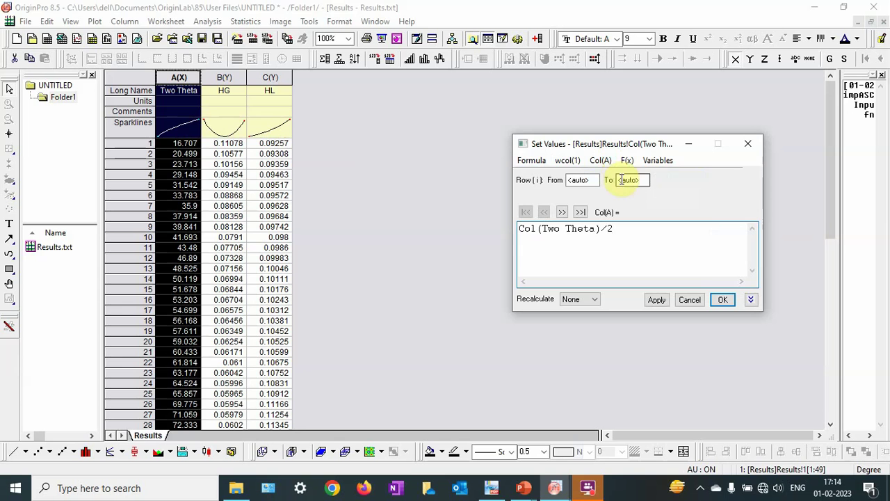
click(723, 301)
Make a scatter plot of HG against Two Theta
click(318, 182)
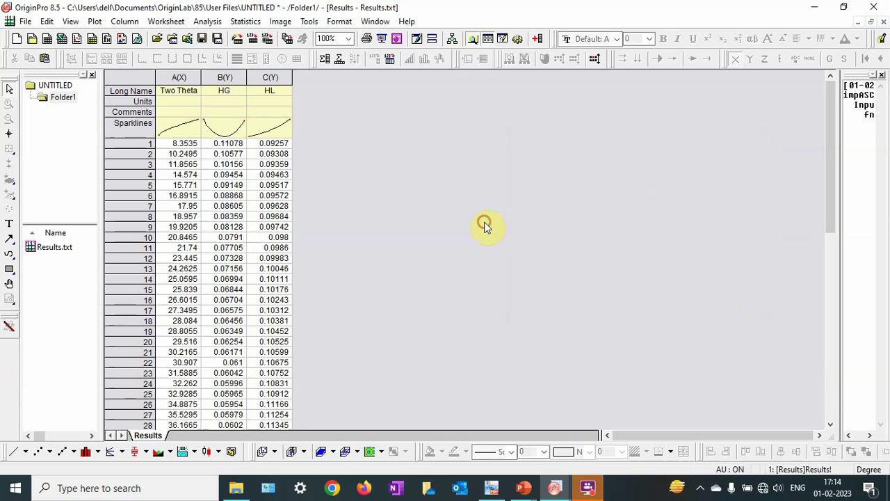
drag(200, 99, 221, 75)
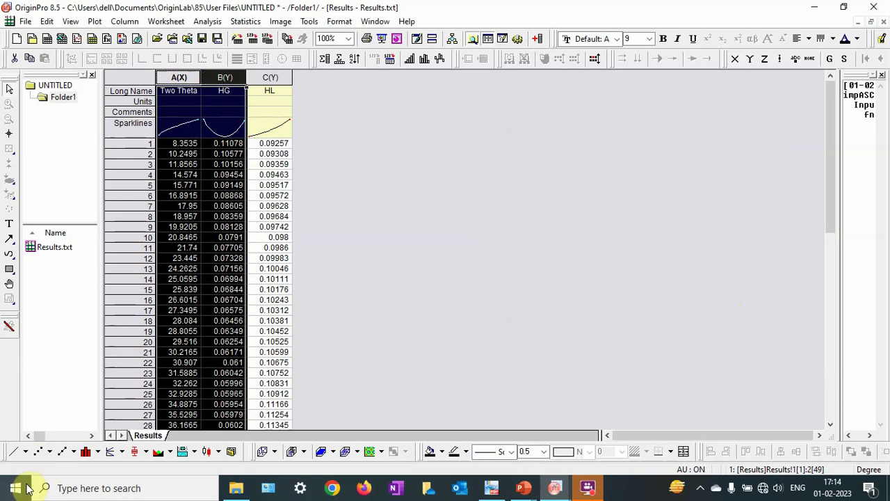
click(37, 452)
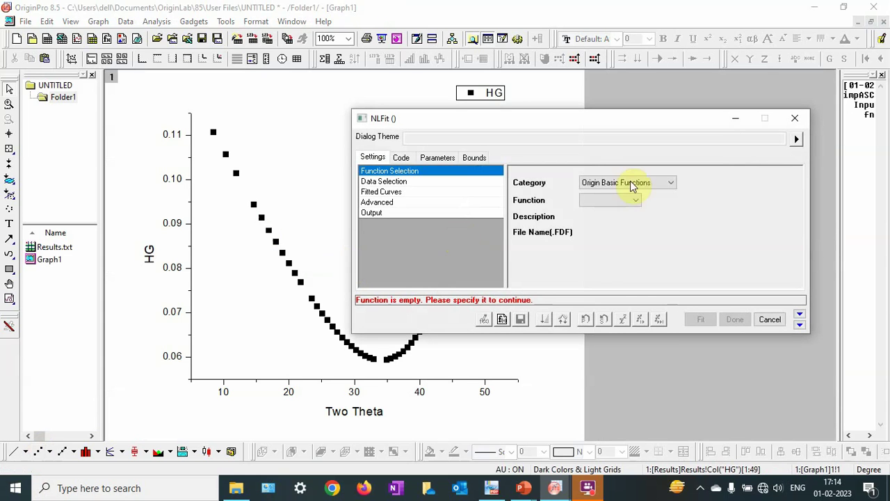
Select the User Defined Cagliotti function and review its equation and U, V, W, I parameters
click(670, 186)
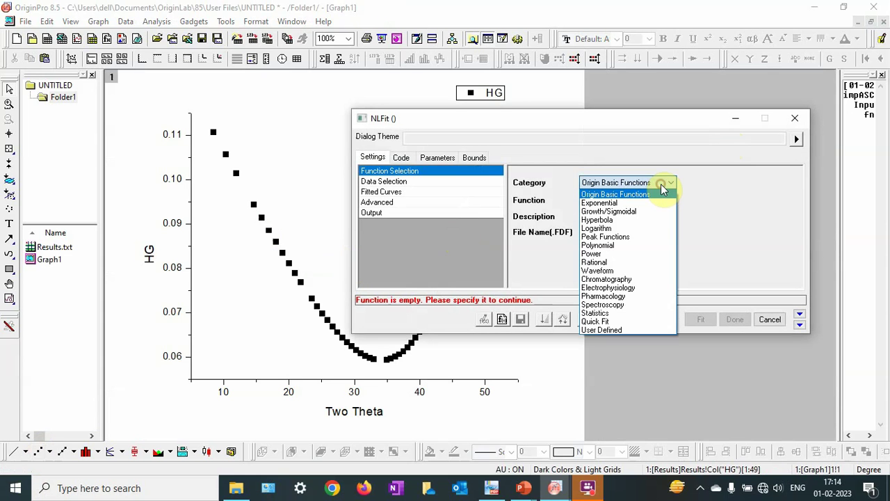
click(629, 327)
click(621, 202)
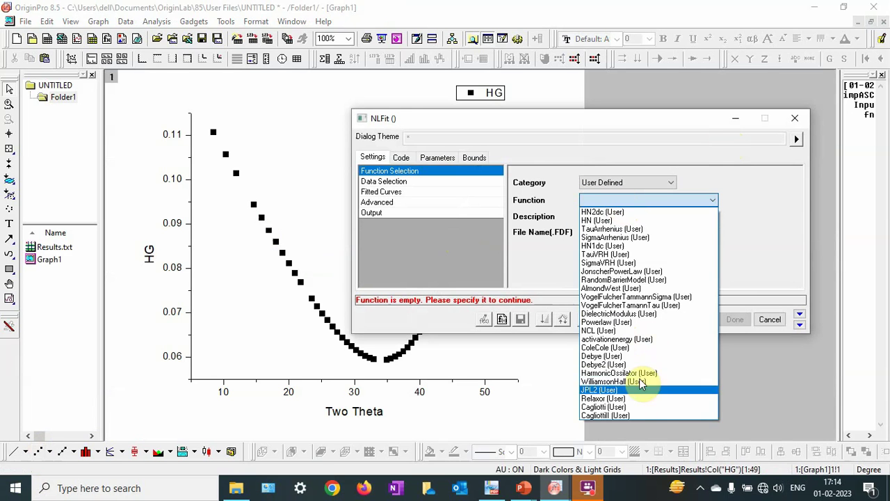
click(639, 407)
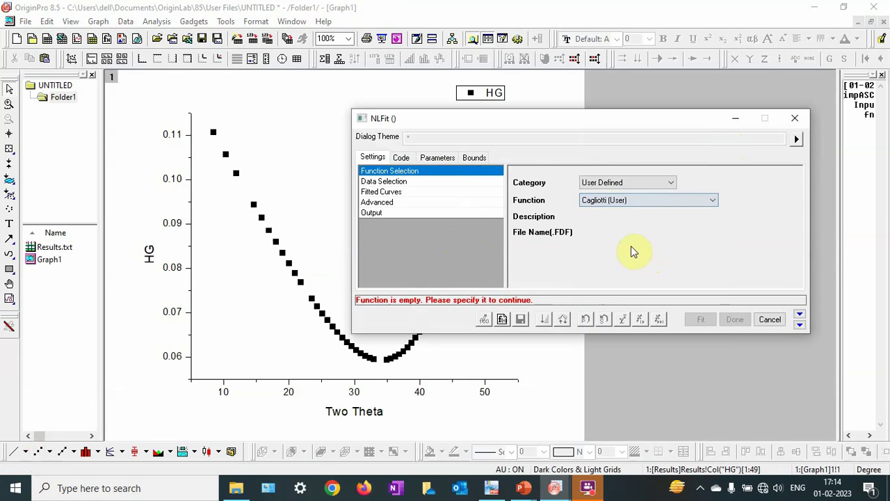
click(402, 158)
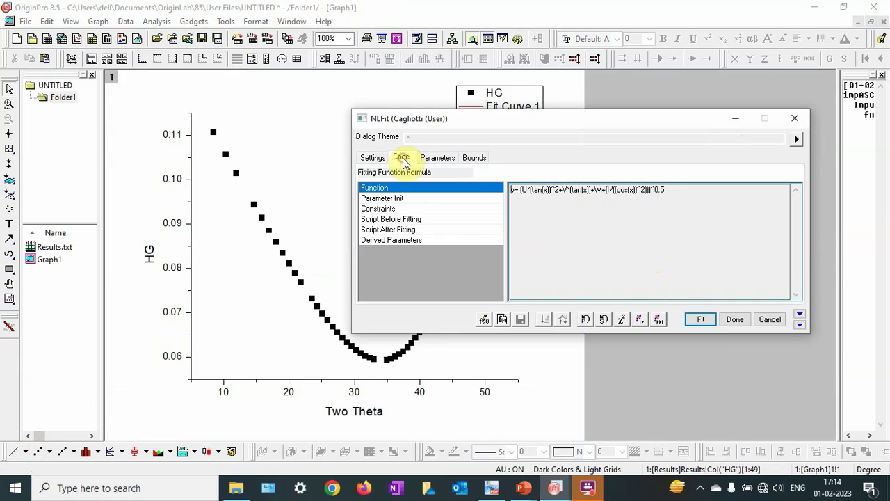
click(438, 158)
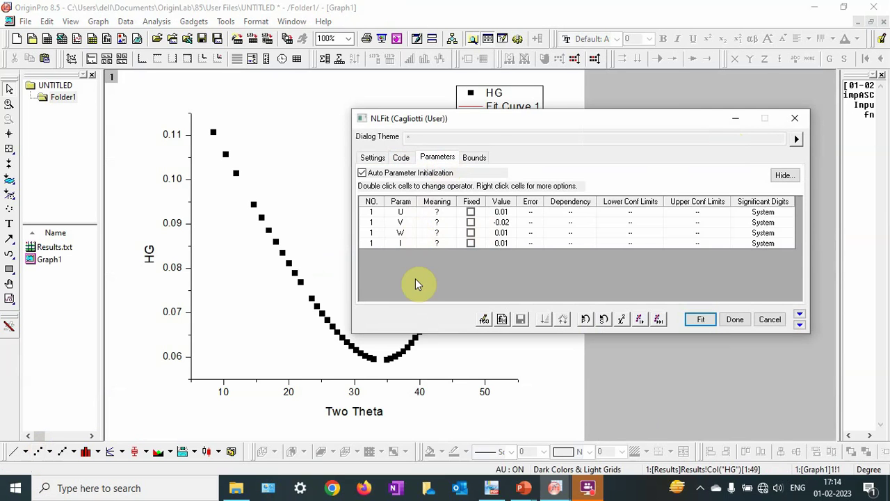
drag(561, 124, 716, 132)
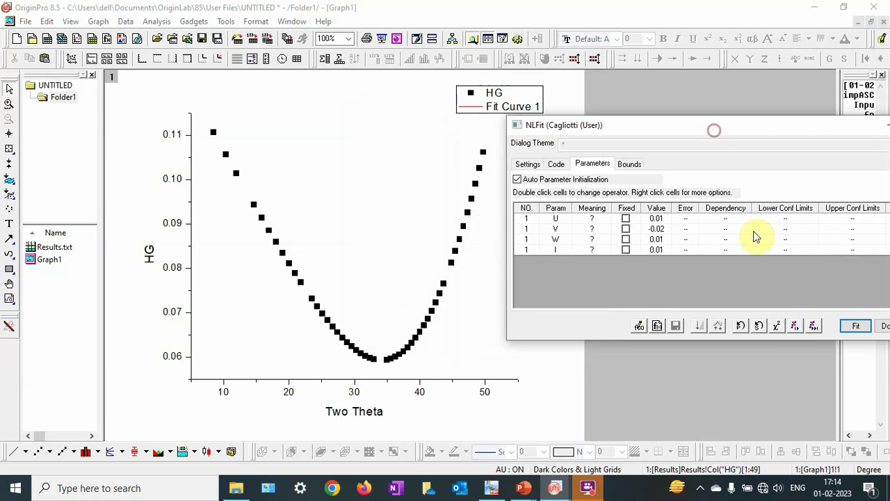
Iterate the Cagliotti fit until it converges, then accept it
click(797, 326)
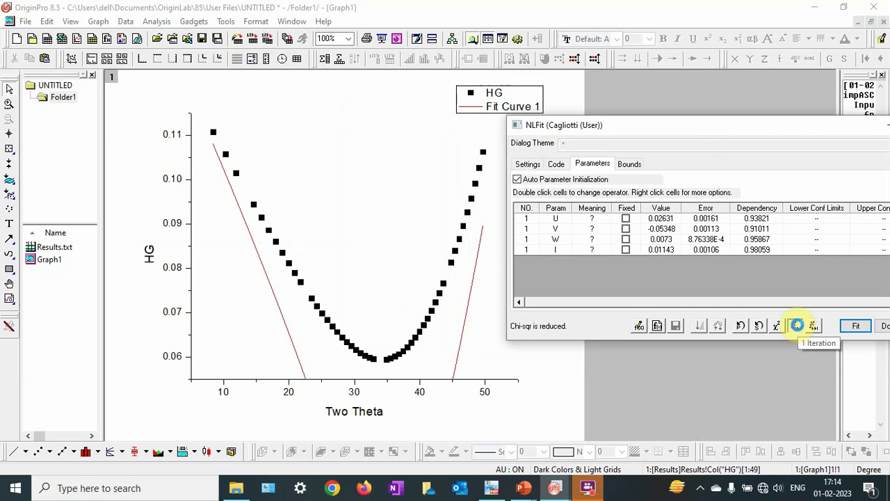
click(797, 326)
click(796, 327)
click(796, 326)
click(797, 326)
click(797, 326)
click(797, 327)
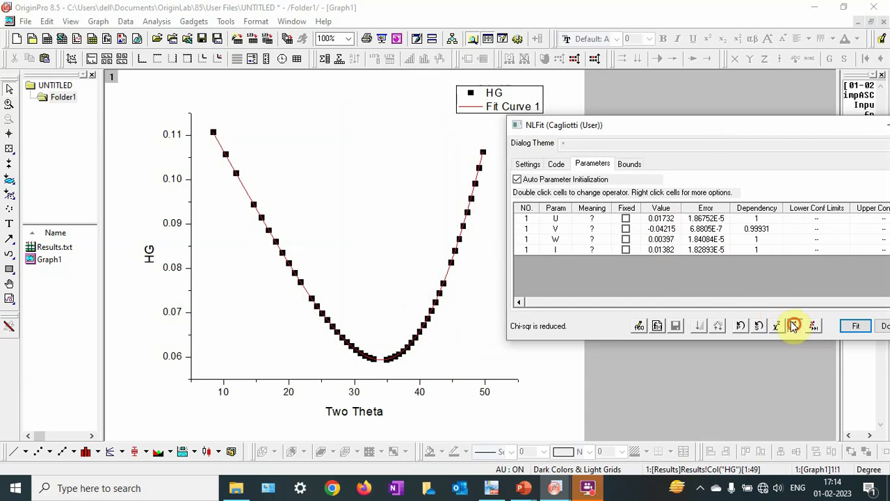
click(855, 326)
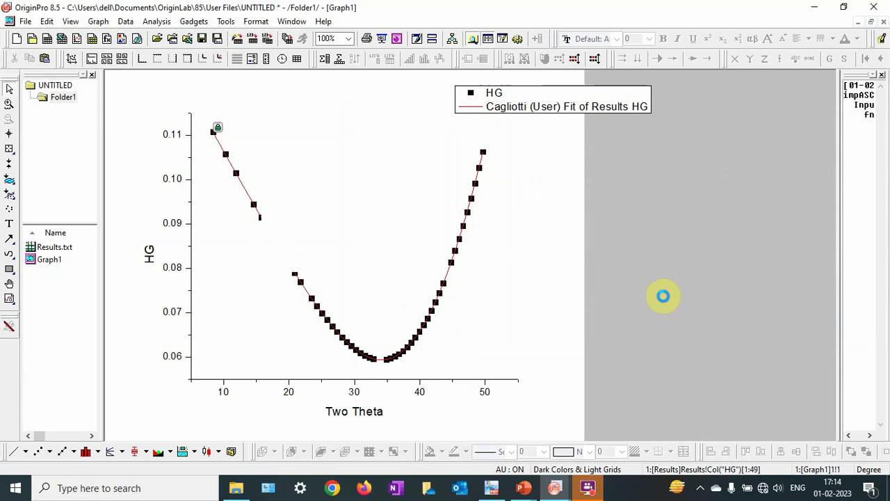
Move the fit-parameter table right of the curve and enlarge it
drag(393, 239, 642, 250)
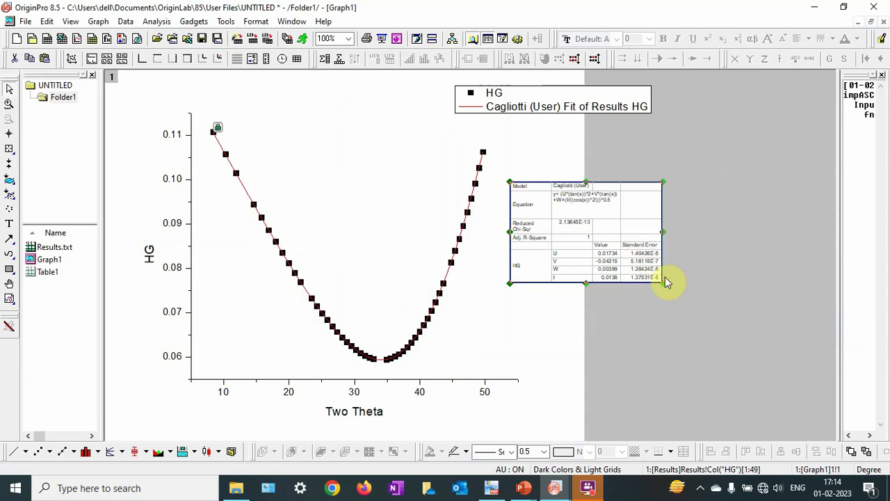
drag(662, 280, 815, 342)
drag(742, 304, 745, 280)
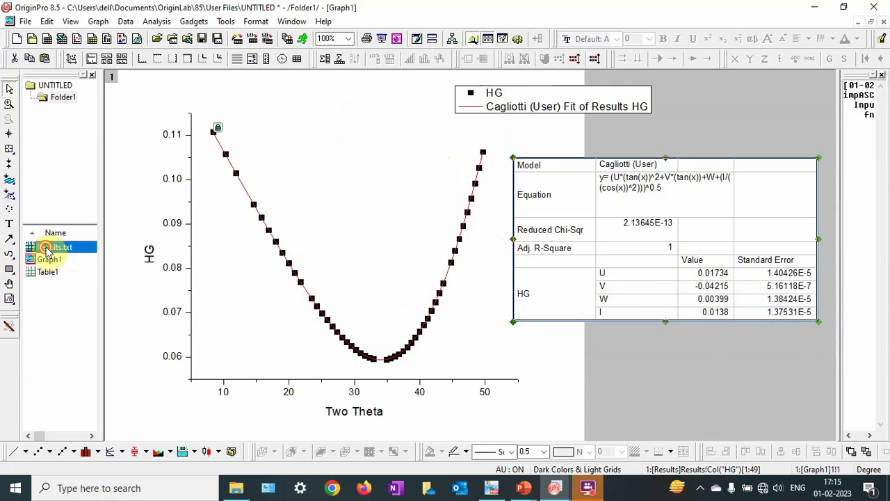
double_click(49, 249)
Scatter-plot HL against Two Theta and pick the User Defined Cagliottill function with parameters A, B
click(271, 78)
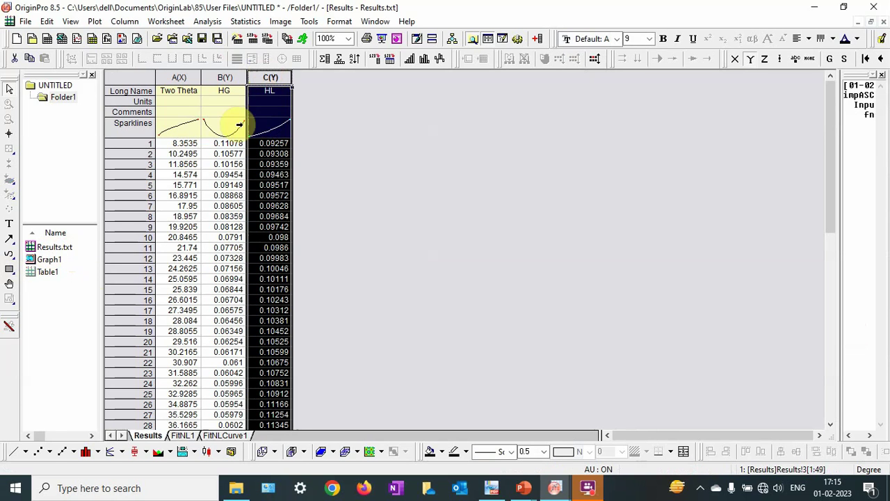
click(37, 451)
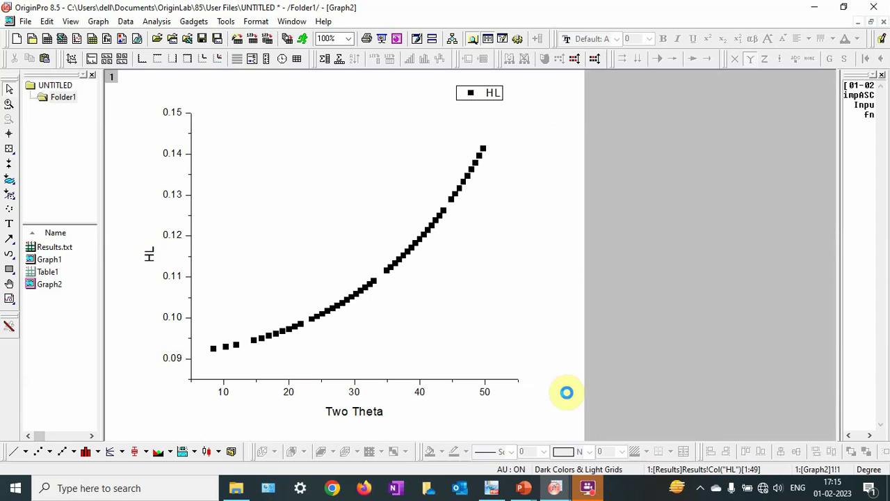
click(745, 189)
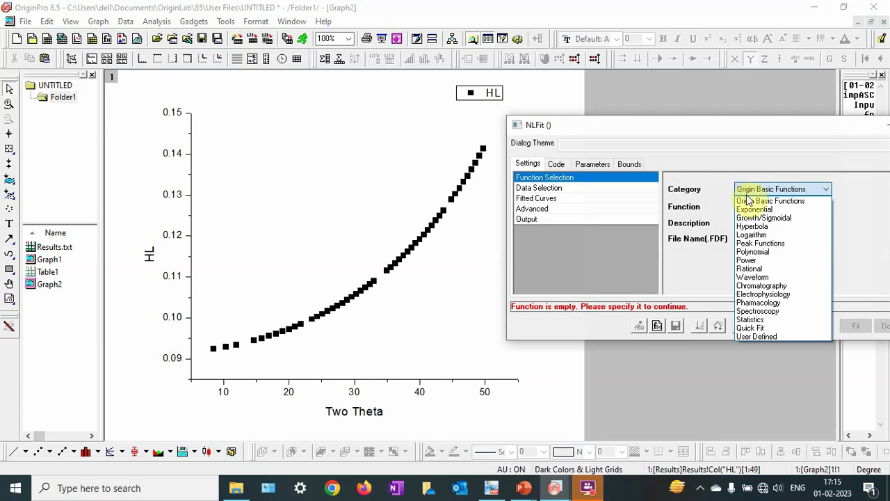
click(756, 339)
click(770, 206)
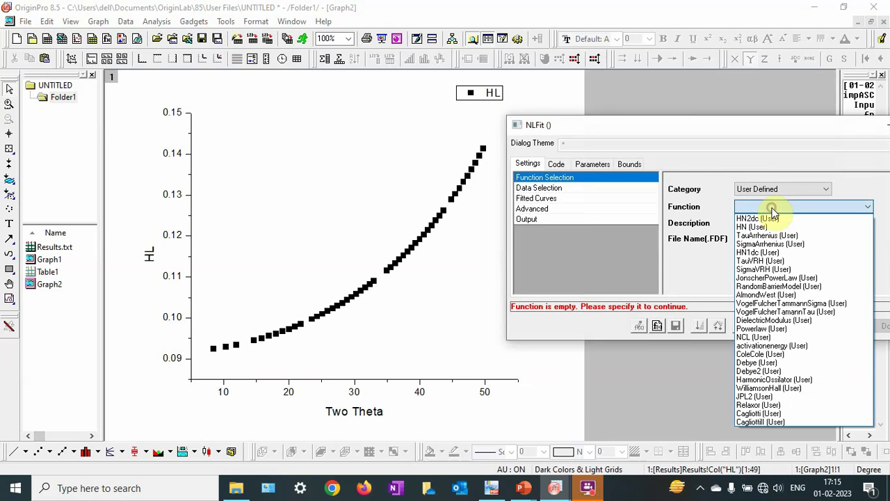
click(764, 422)
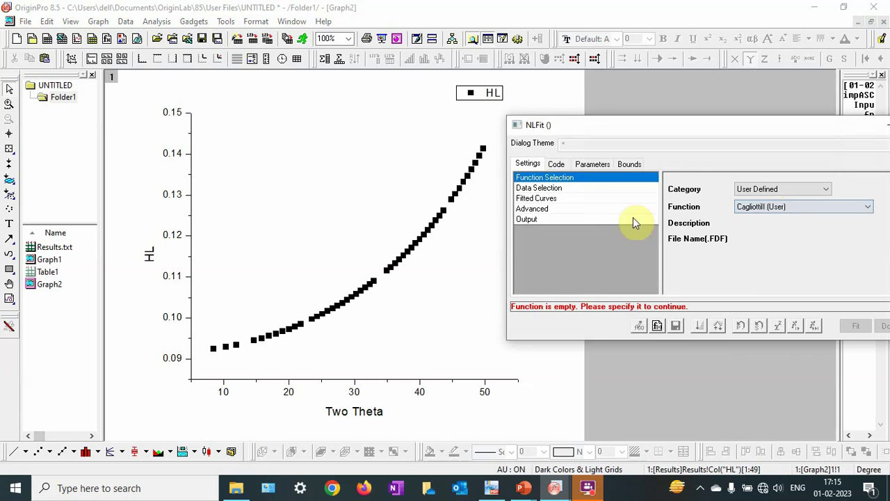
click(557, 167)
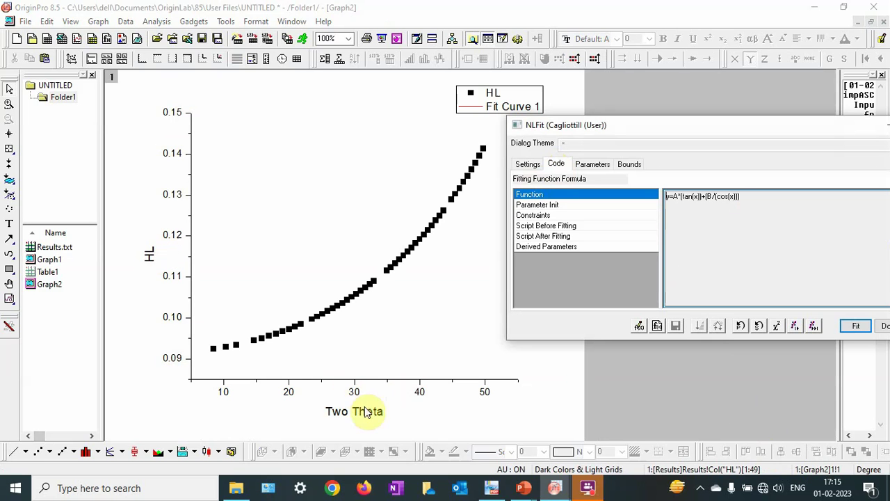
click(597, 165)
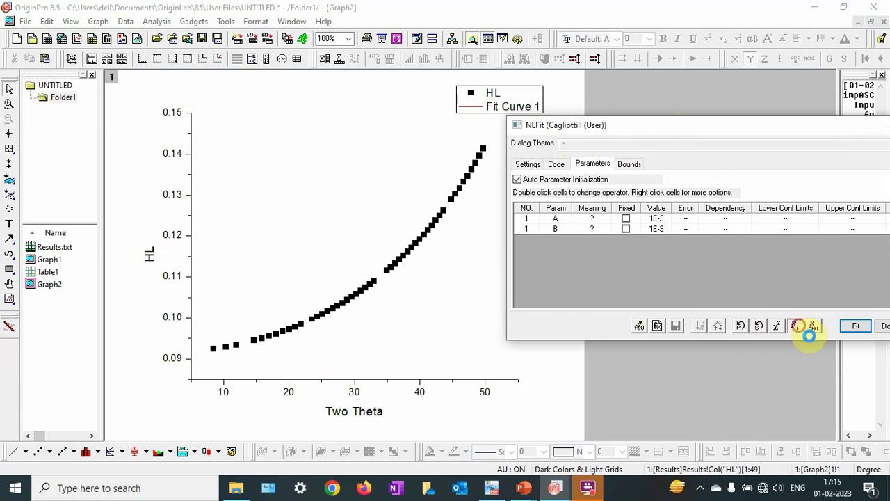
Iterate the HL fit to convergence, then move and enlarge its parameter table beside the curve
click(798, 326)
click(799, 326)
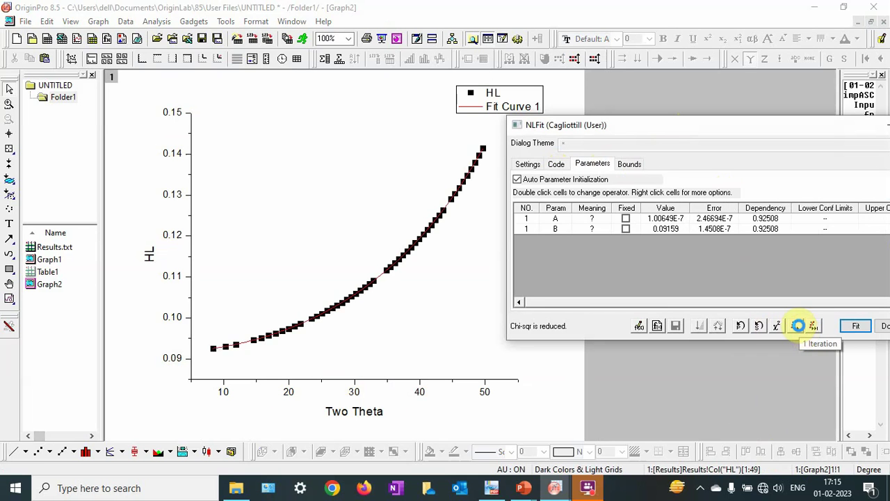
click(798, 327)
click(800, 326)
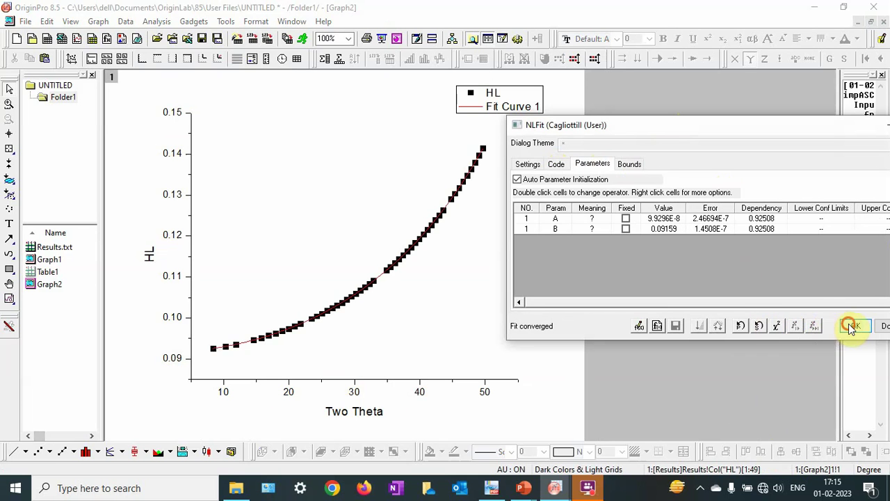
click(850, 328)
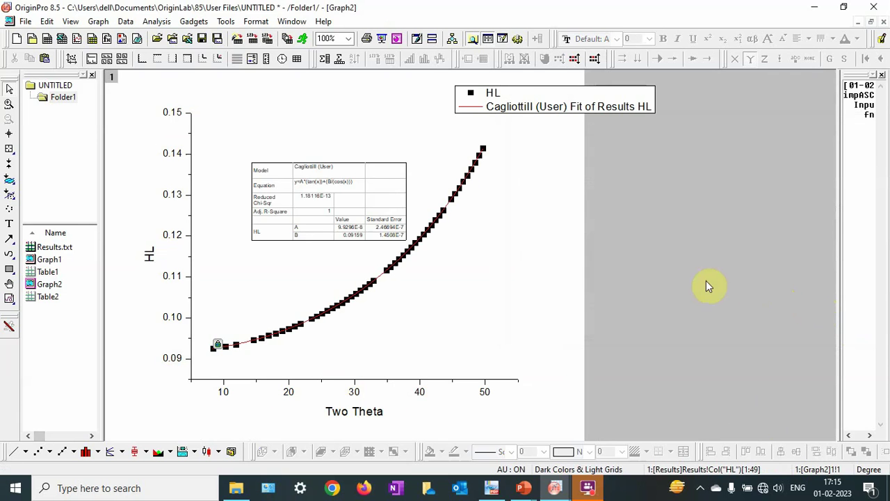
drag(355, 217, 608, 206)
drag(661, 228, 778, 286)
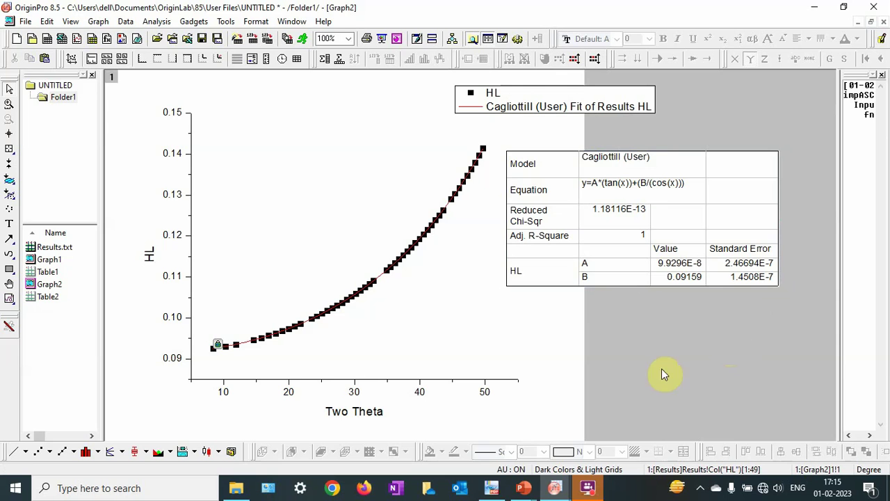
Reopen Graph1 with the HG fit, then bring the PowerPoint Cagliotti equations slide forward
mouse_move(492, 487)
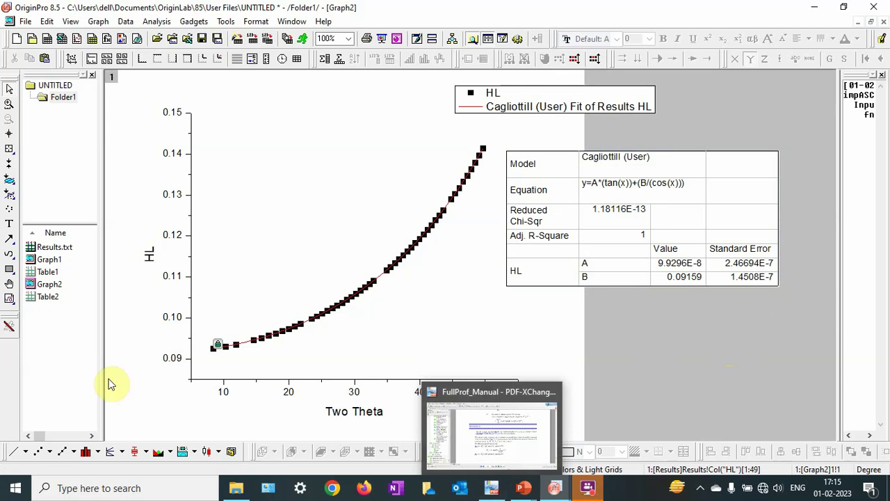
double_click(48, 262)
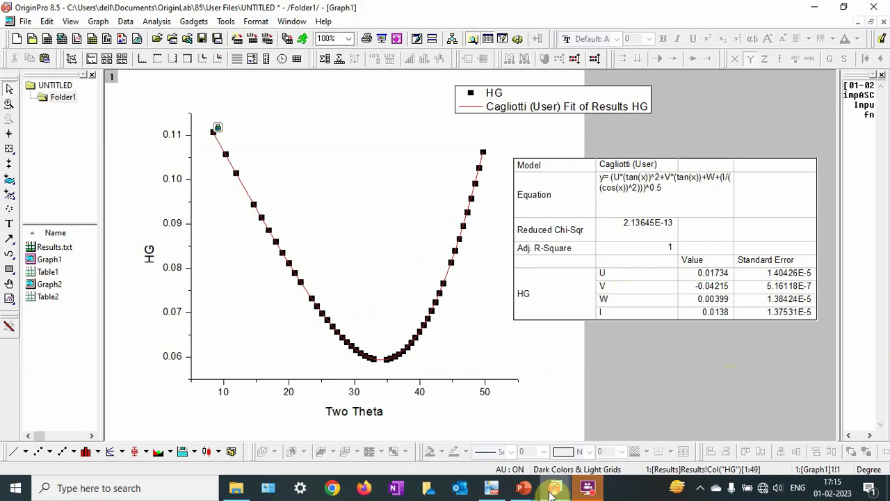
mouse_move(533, 490)
click(582, 435)
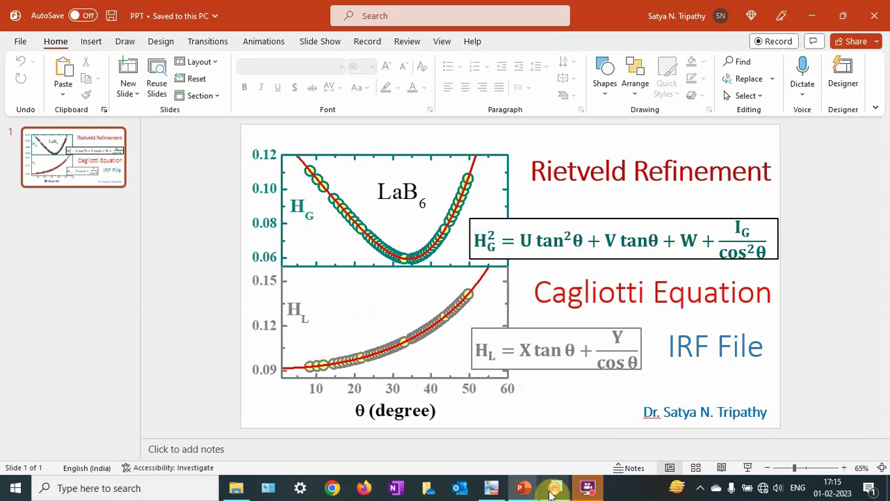
Scroll the FullProf manual to the MYRESOL.irf section, then return to the Cagliotti slide
click(491, 489)
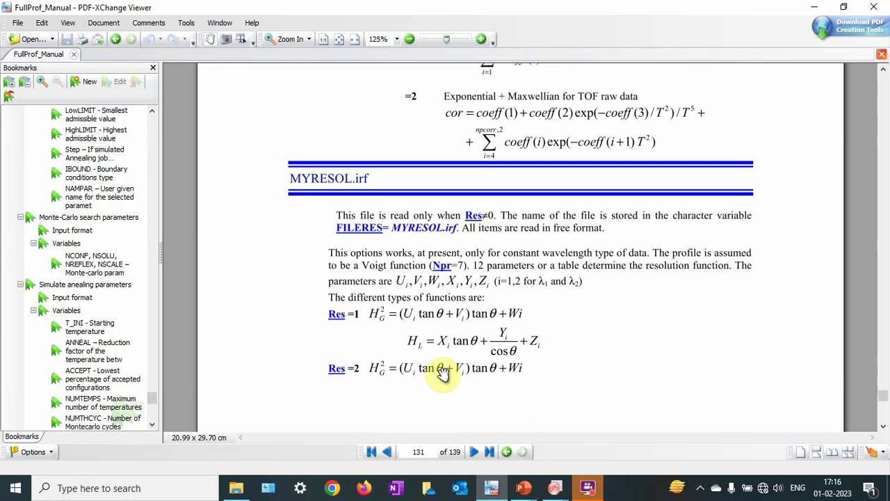
scroll(444, 372, down, 3)
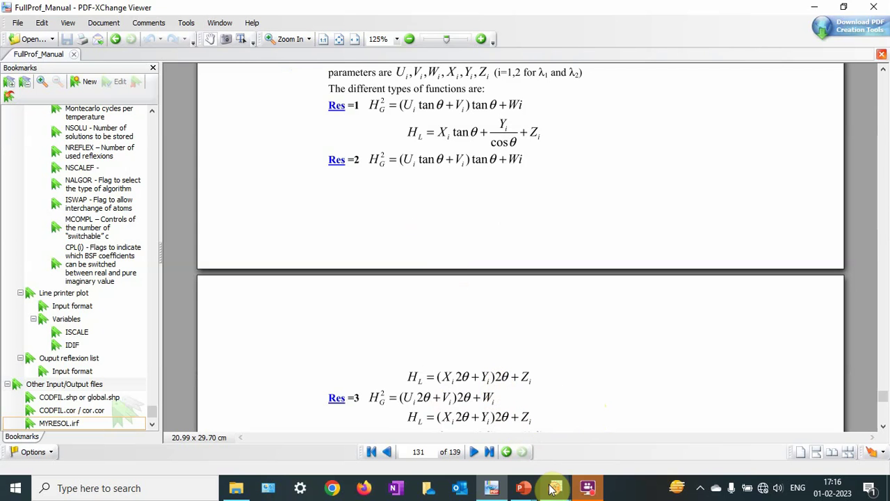
mouse_move(555, 490)
mouse_move(526, 494)
click(562, 442)
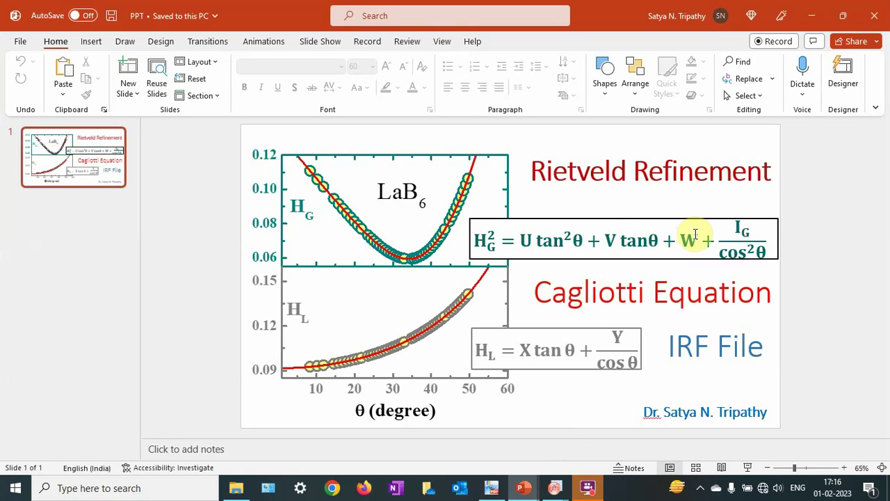
Operate the PowerPoint taskbar icon and the hidden tray icons, keeping the Rietveld slide in front
click(587, 489)
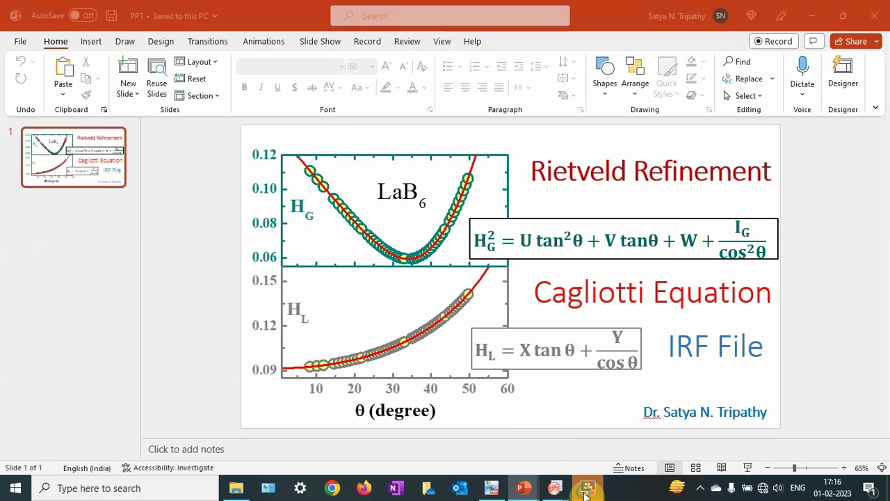
right_click(586, 491)
click(701, 487)
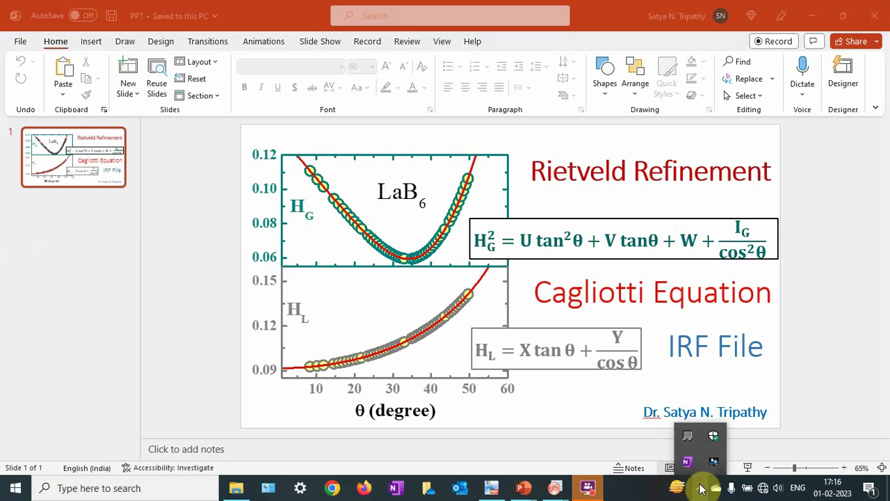
click(714, 462)
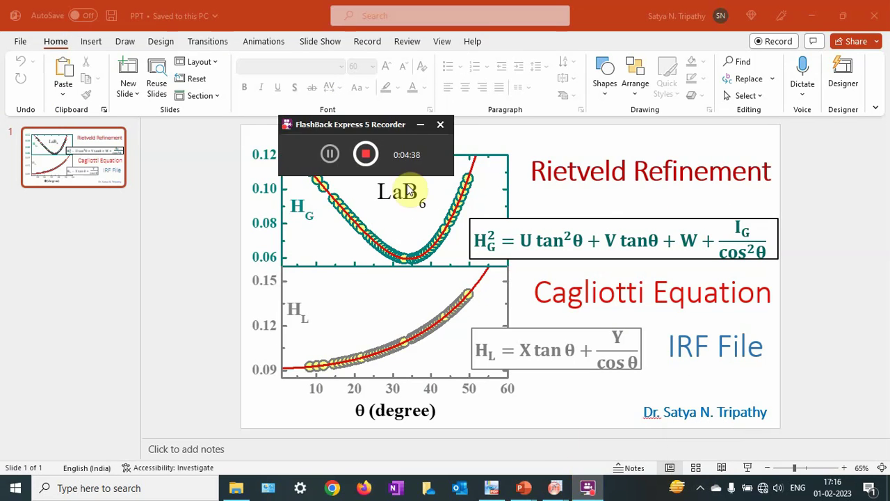